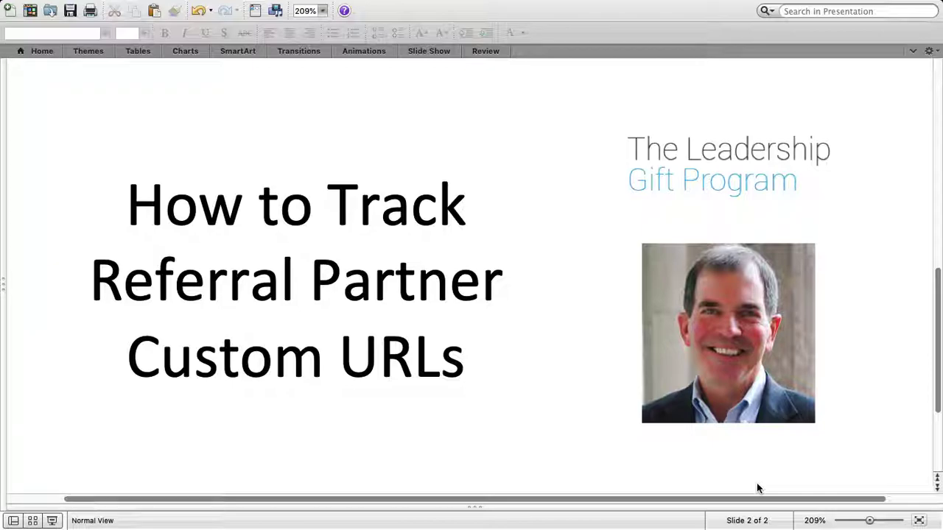
Step: Switch to Chrome, open bitly.com, and look through the list of existing bitlinks
mouse_move(436, 515)
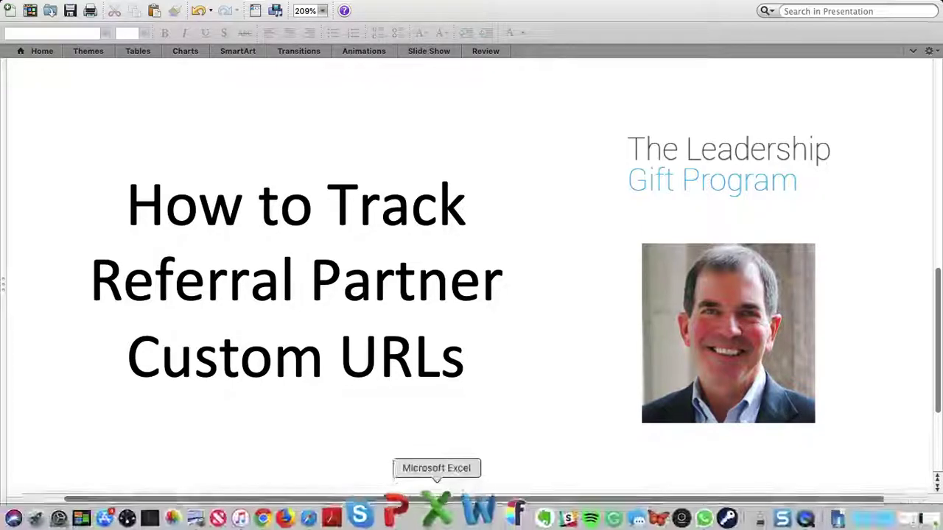
left_click(301, 508)
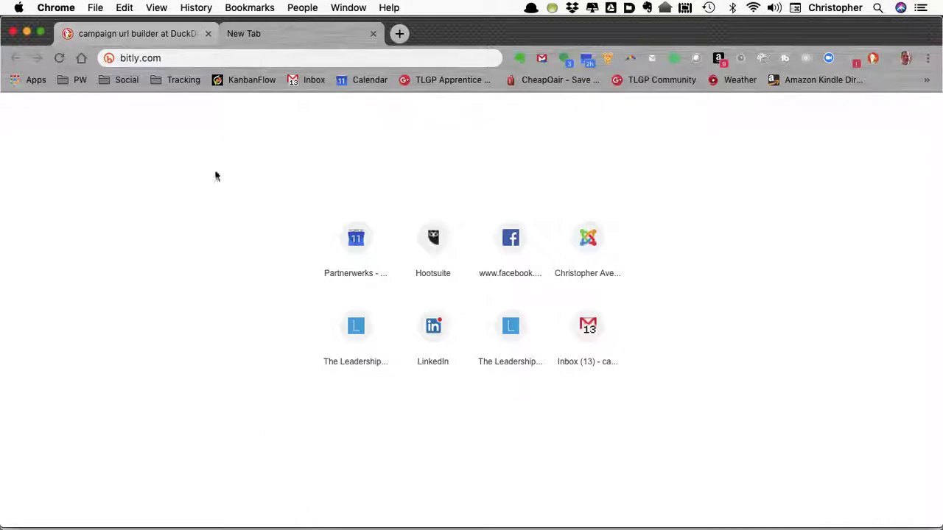
left_click_drag(184, 58, 110, 57)
left_click(177, 62)
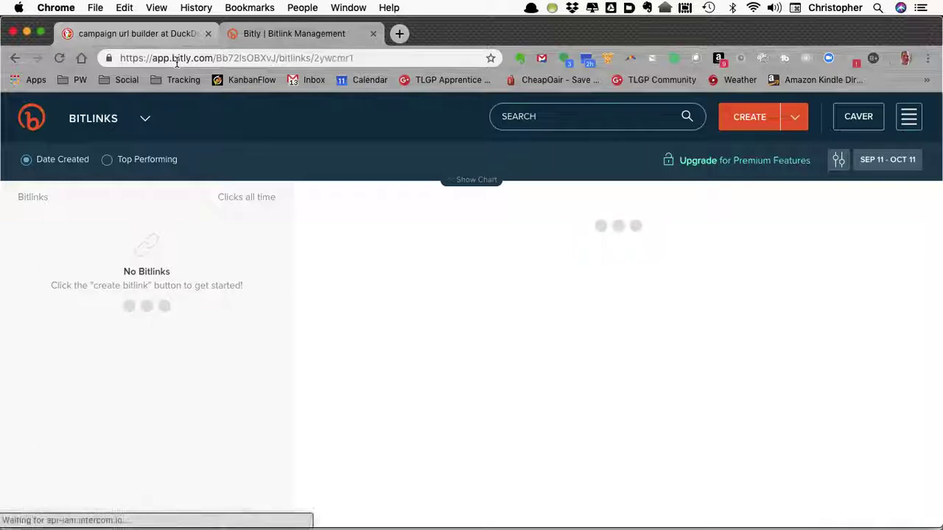
scroll(227, 355, "down", 15)
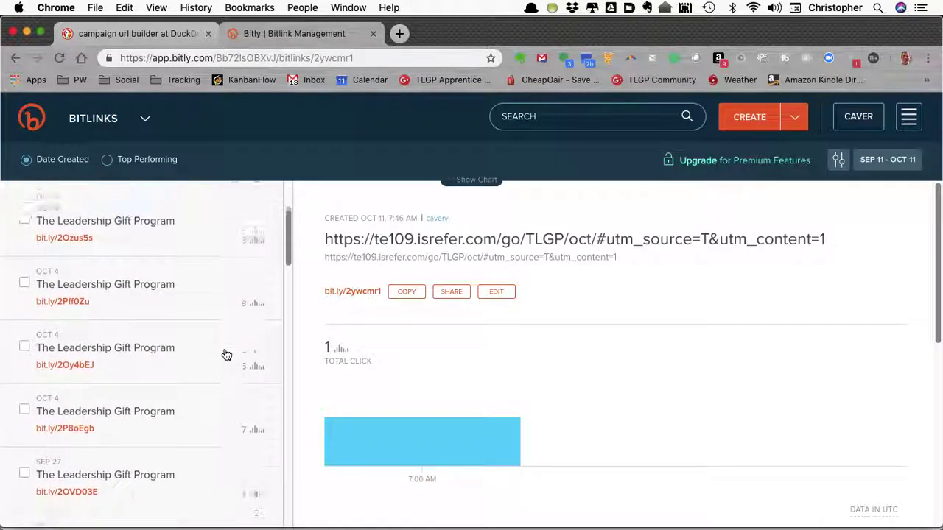
scroll(227, 355, "down", 15)
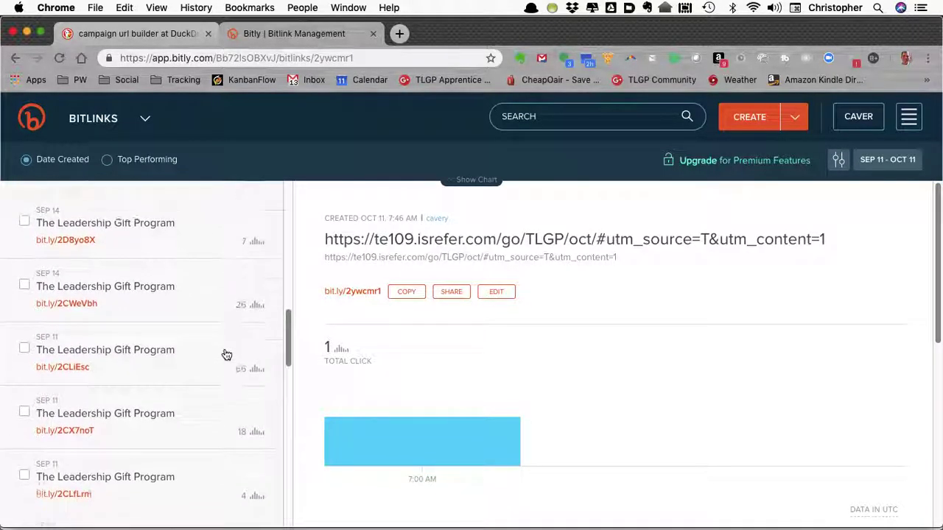
scroll(227, 356, "down", 10)
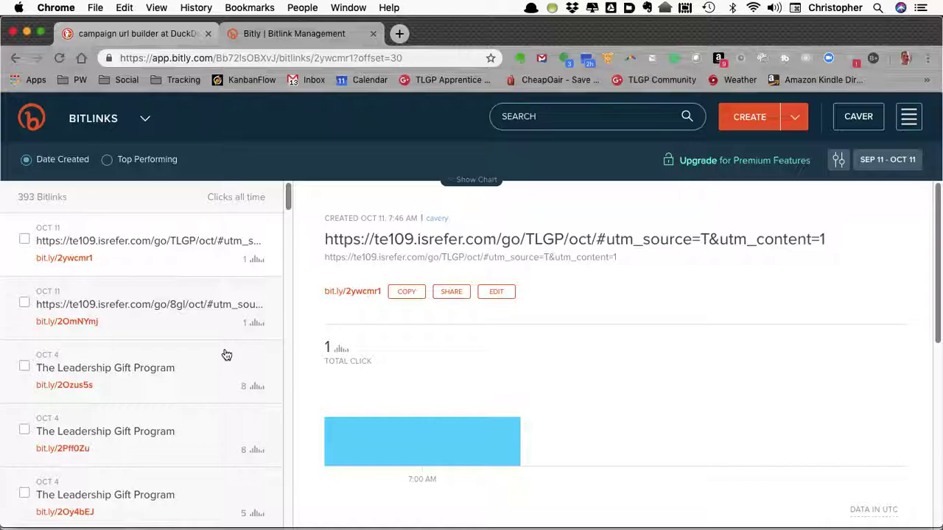
Step: Open the Google Analytics Campaign URL Builder from the DuckDuckGo results for "campaign url builder"
left_click(154, 36)
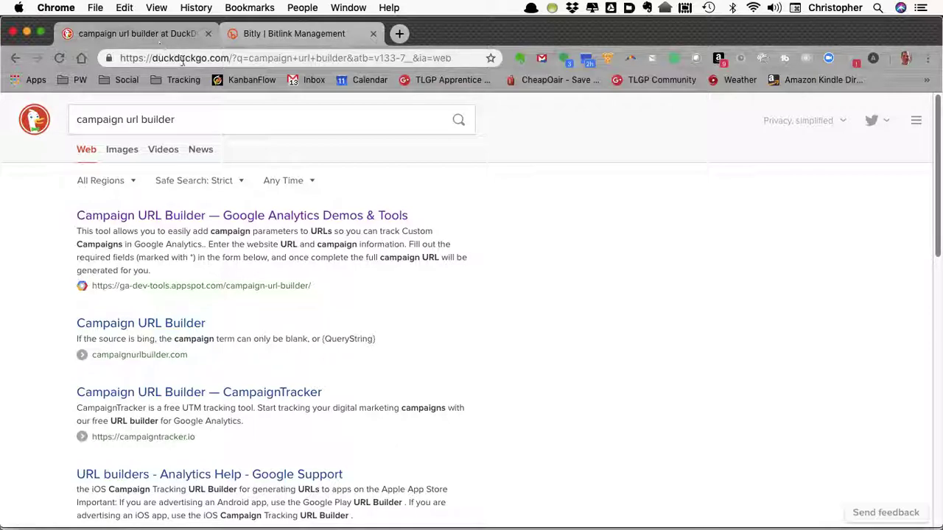
left_click(180, 121)
left_click(197, 286)
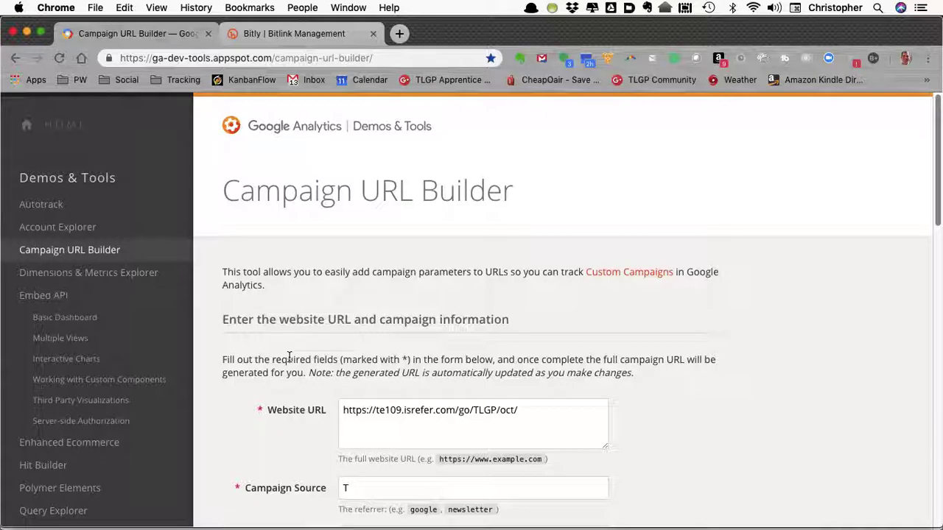
scroll(289, 357, "down", 3)
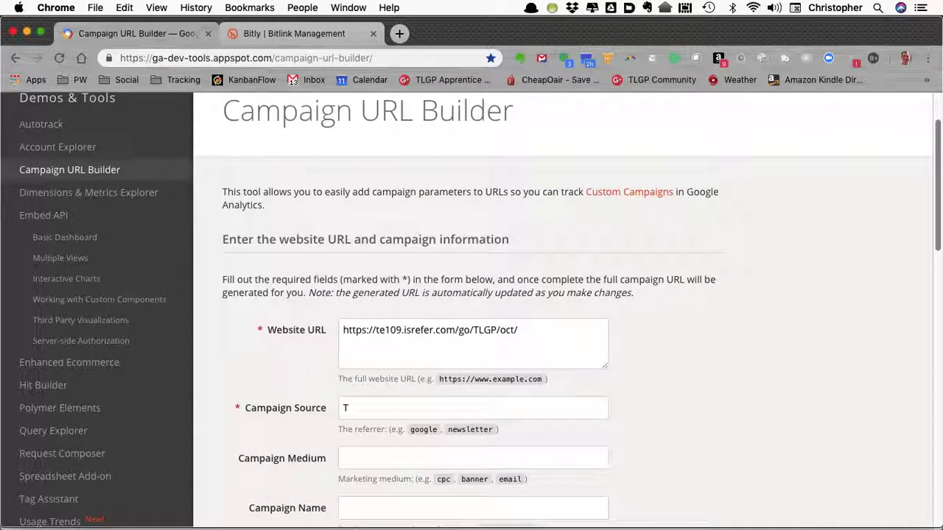
Step: Copy the 8 Great Lies of Leadership tracking link from Infusionsoft in Firefox and use it as the Website URL in Chrome's Campaign URL Builder
left_click(324, 507)
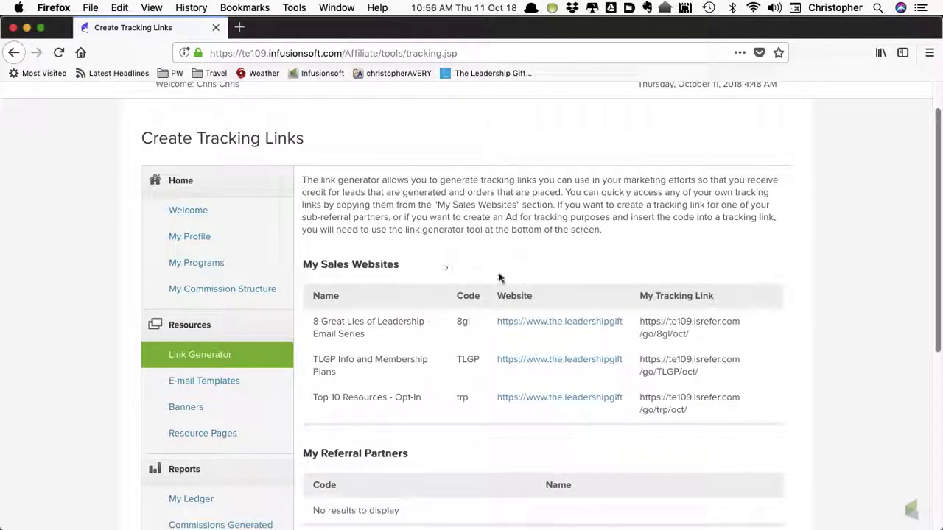
left_click_drag(708, 336, 637, 325)
key("super+c")
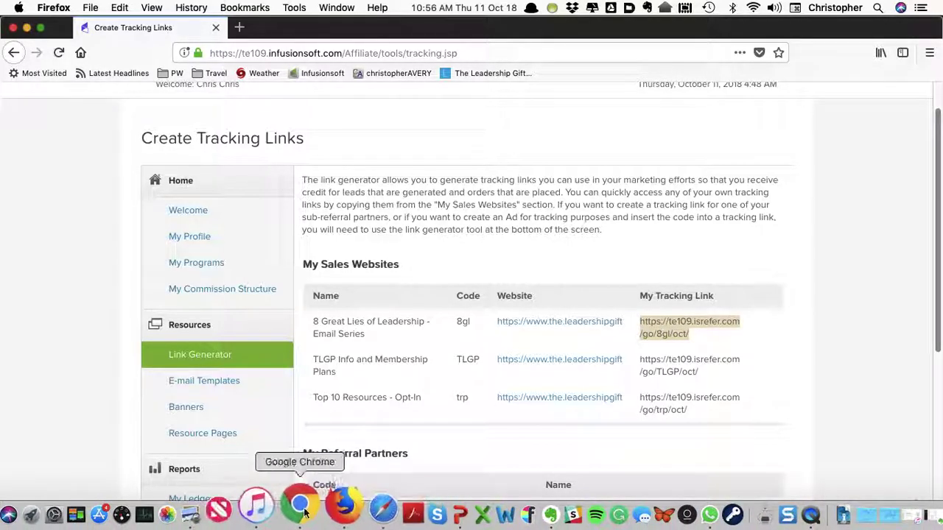
left_click(304, 511)
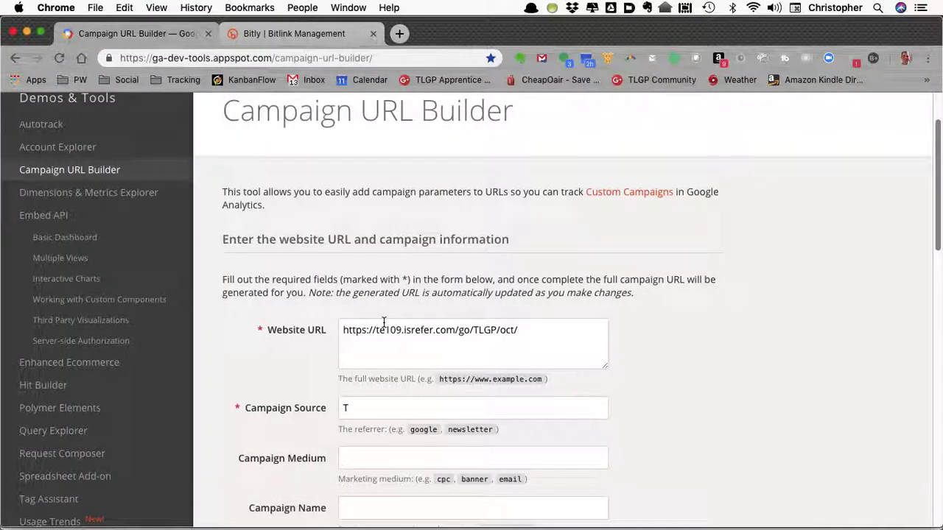
left_click_drag(529, 335, 329, 332)
key("super+v")
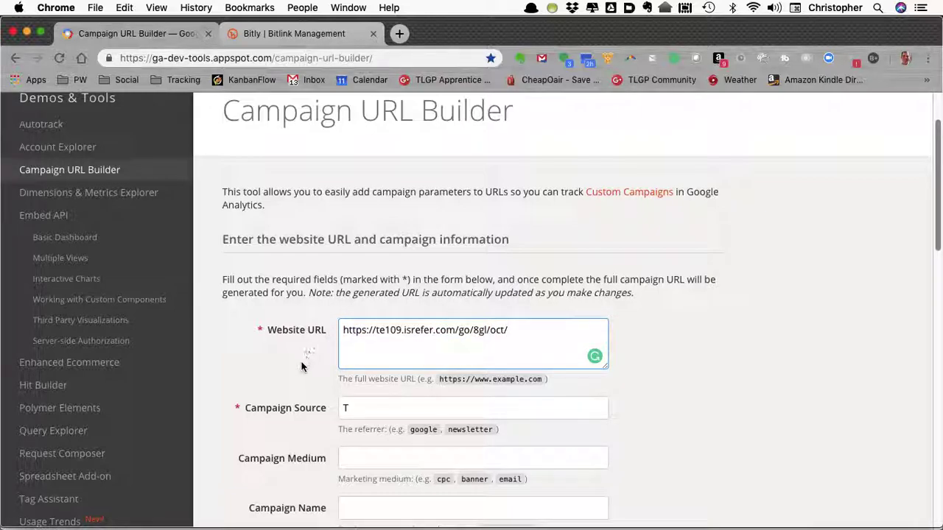
Step: Clear the Campaign Source and Campaign Content values from the campaign form
scroll(302, 366, "down", 5)
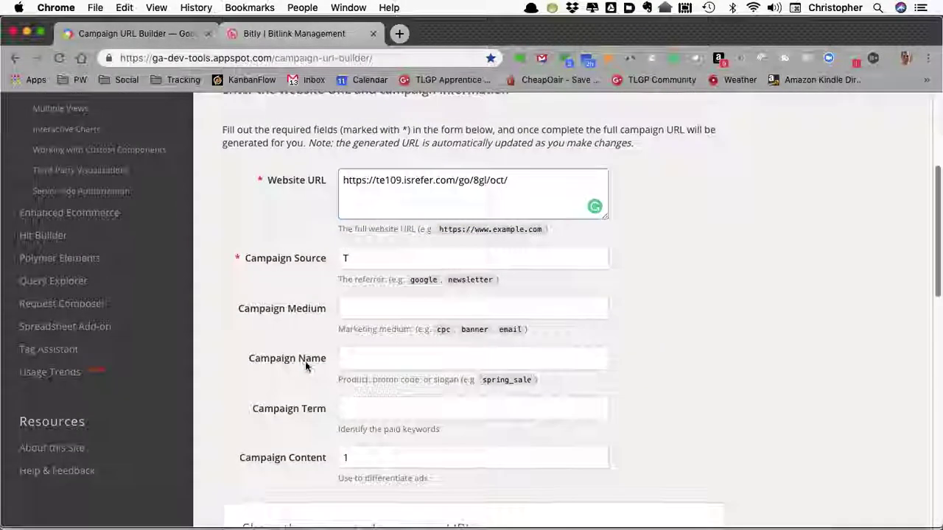
left_click(362, 257)
key("BackSpace")
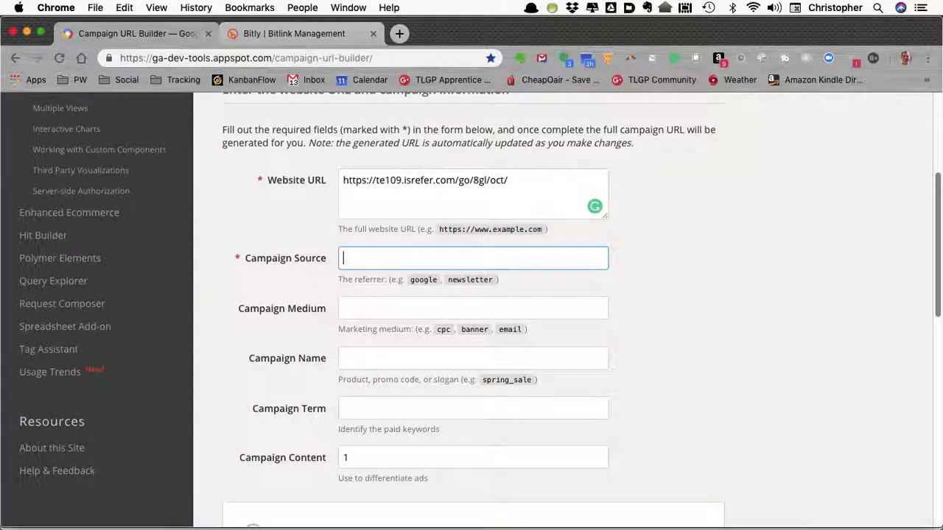
left_click(349, 455)
key("BackSpace")
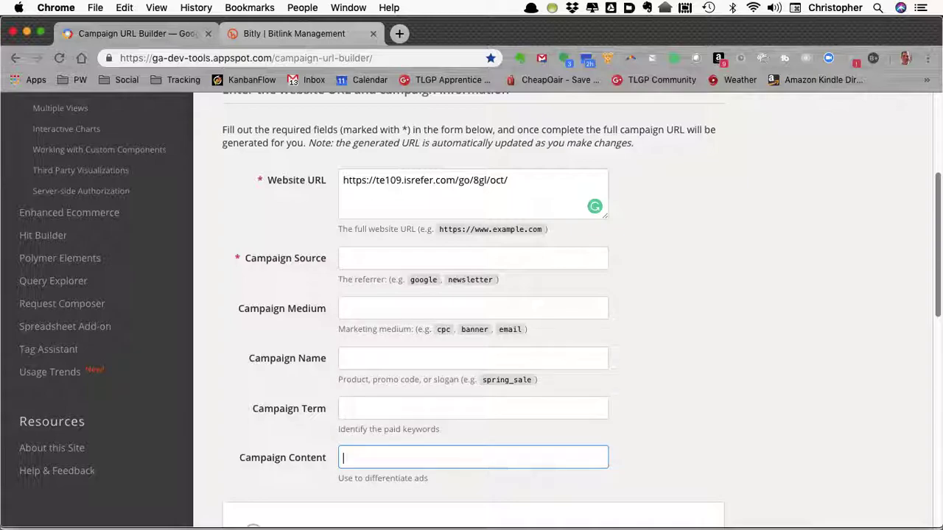
left_click(784, 318)
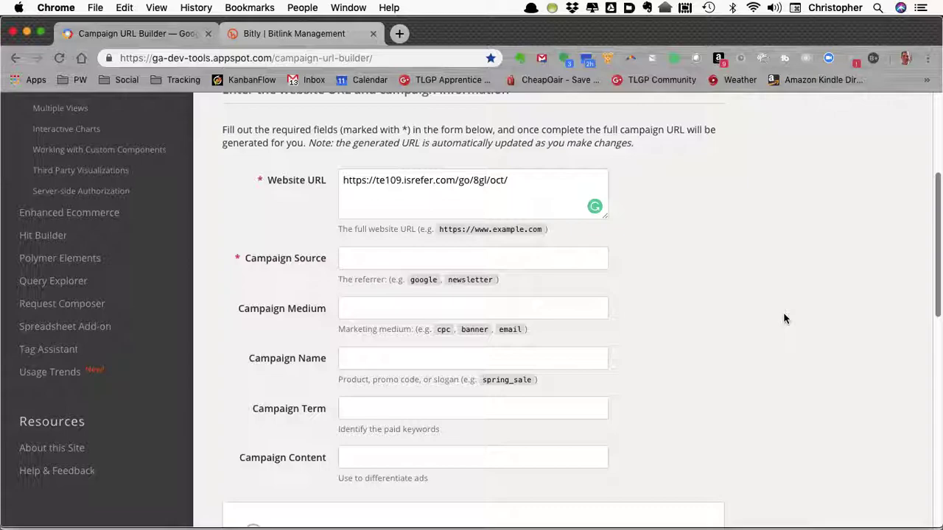
Step: Set the Campaign Source to F, after trying L and T as example source codes
left_click(366, 256)
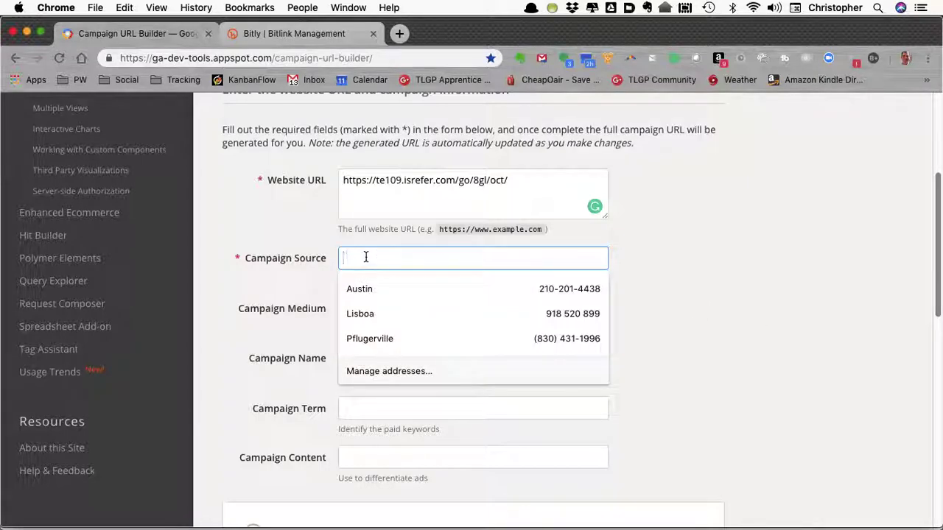
type("L")
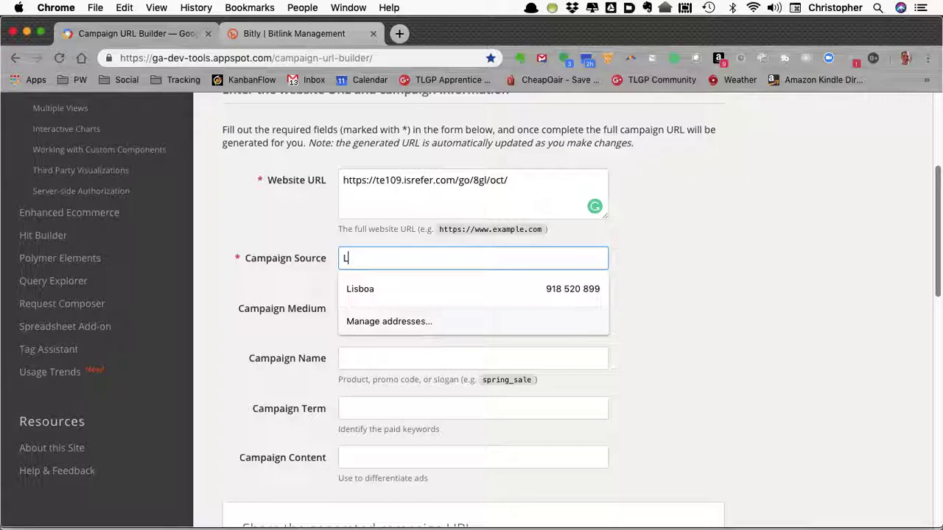
key("BackSpace")
type("T")
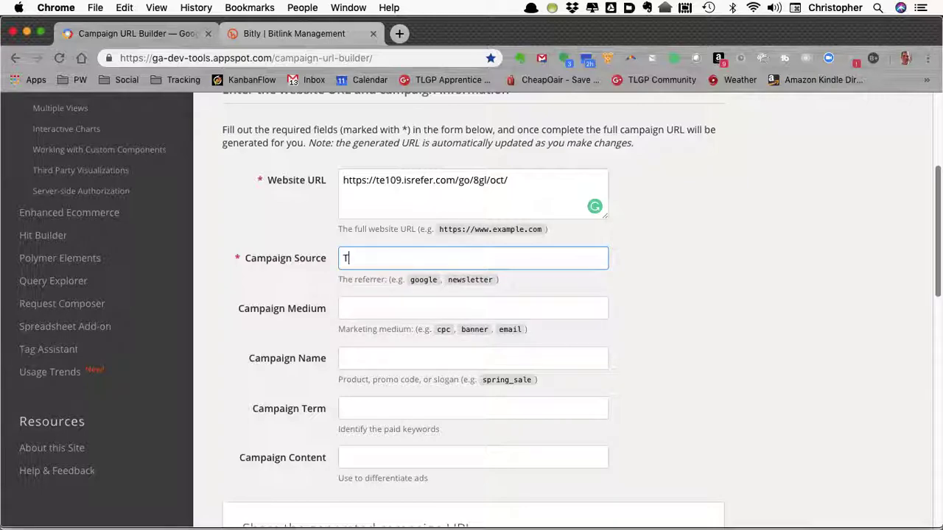
key("BackSpace")
type("F")
left_click(651, 382)
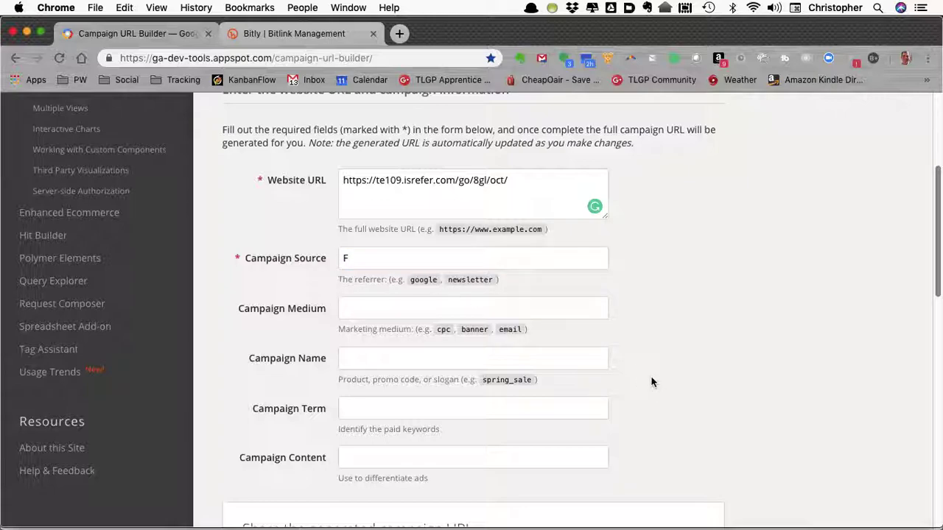
Step: Set the Campaign Content to 2
left_click(363, 455)
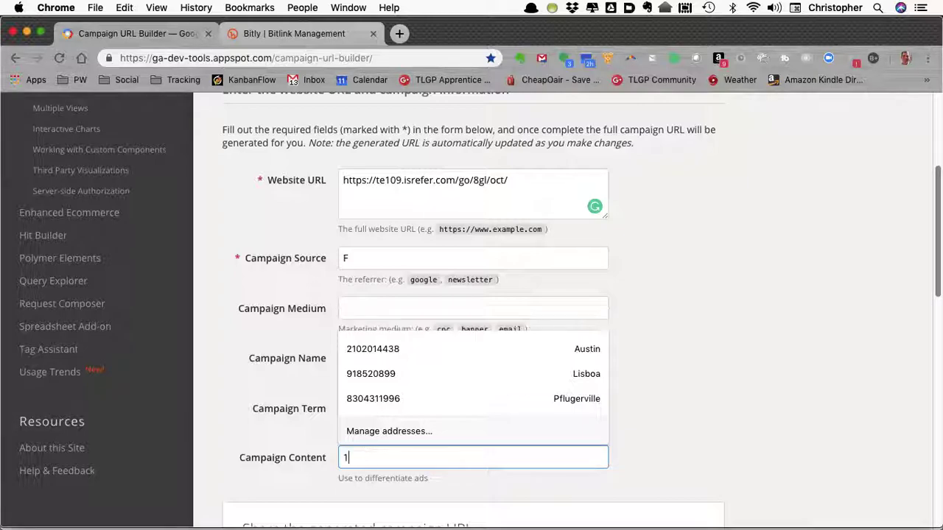
type("2")
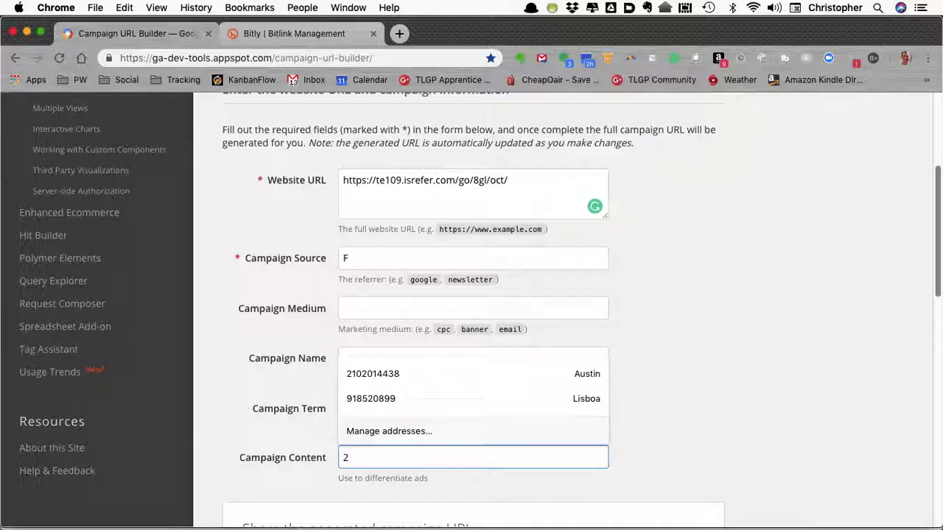
left_click(663, 443)
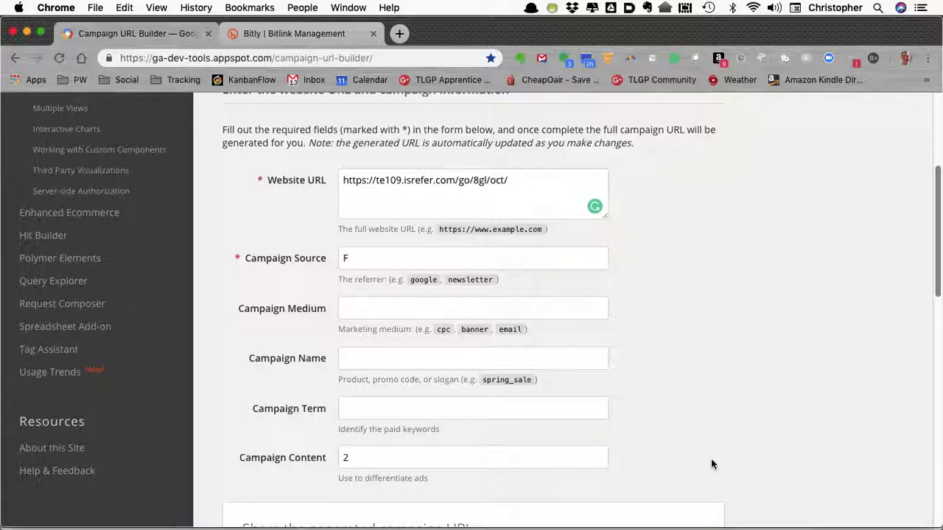
Step: Examine the generated campaign URL, highlighting the base tracking link and the utm_source and utm_content parameters separately
scroll(711, 461, "down", 1)
scroll(711, 464, "down", 5)
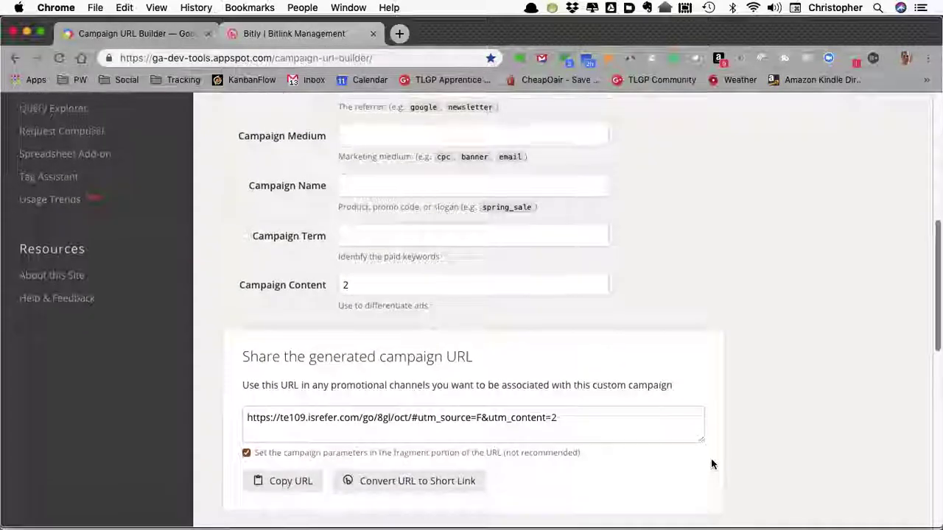
left_click_drag(595, 418, 238, 414)
scroll(218, 420, "down", 2)
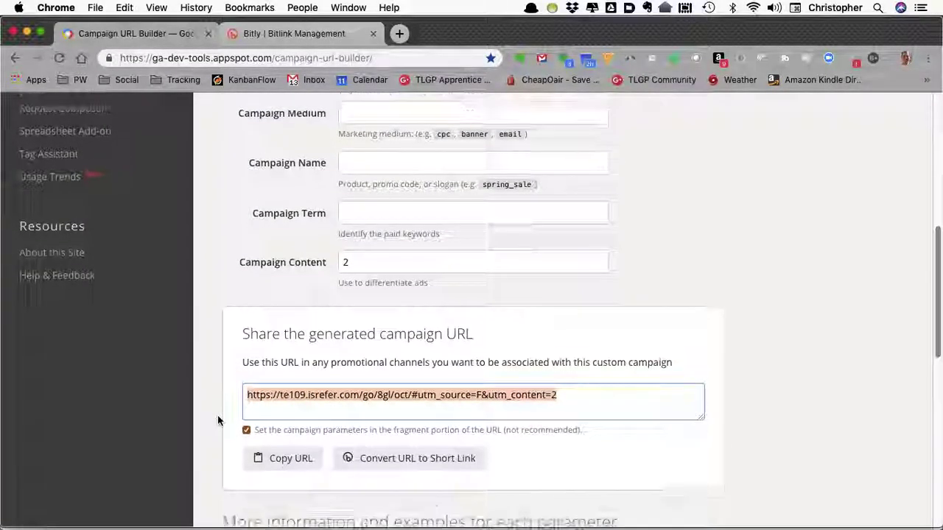
scroll(218, 421, "down", 1)
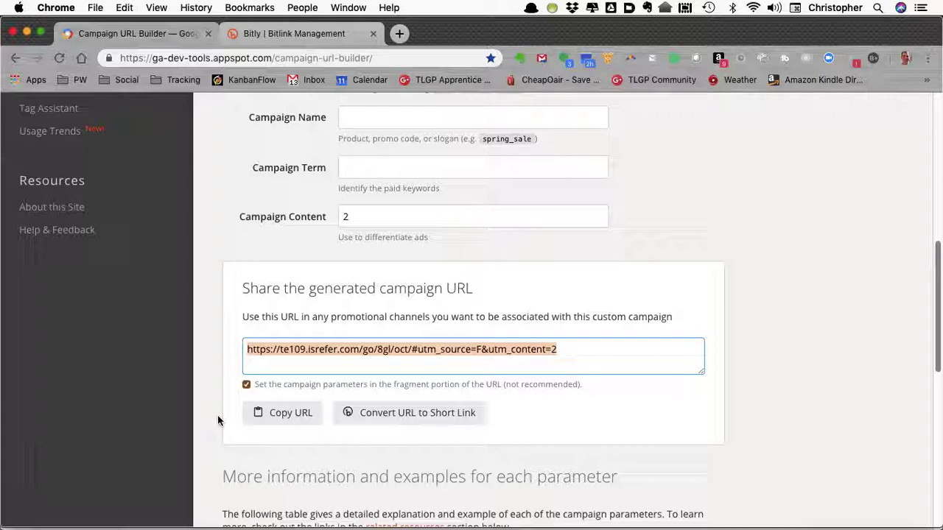
left_click(411, 351)
left_click_drag(411, 350, 244, 352)
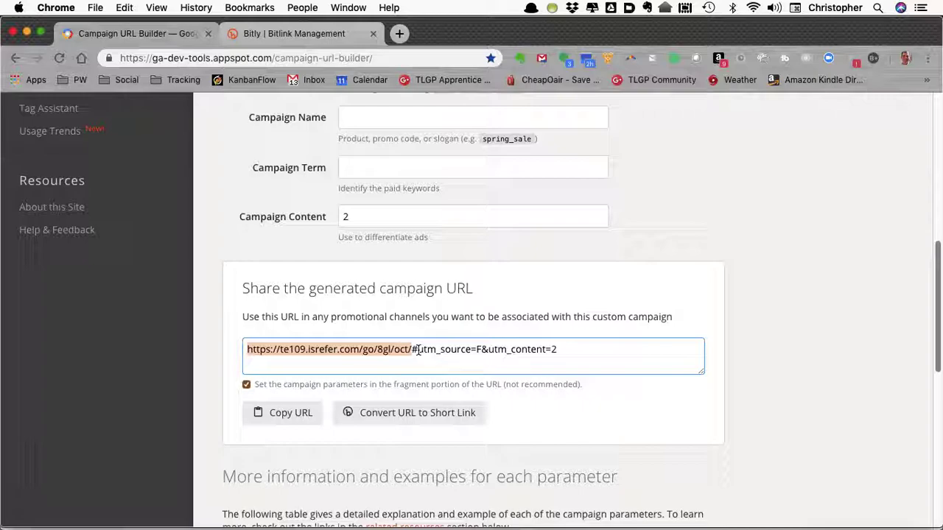
left_click_drag(418, 351, 560, 349)
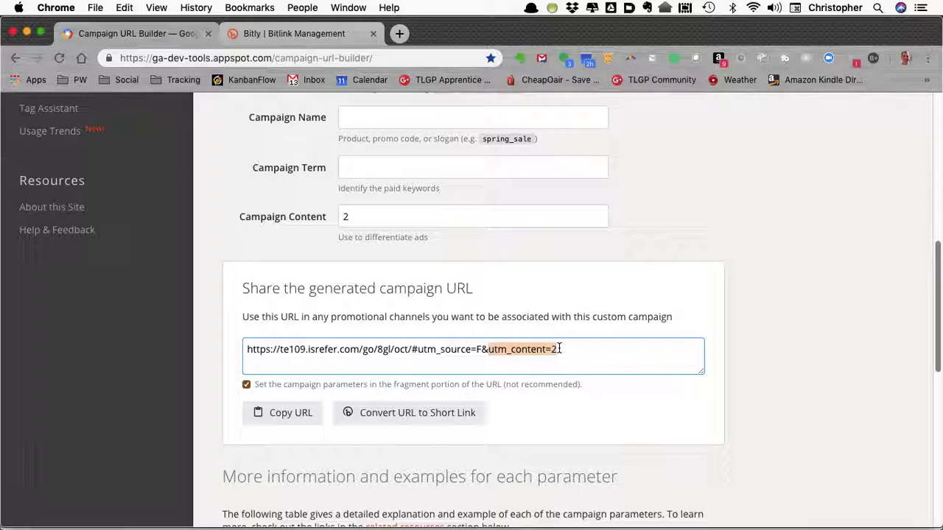
left_click(560, 349)
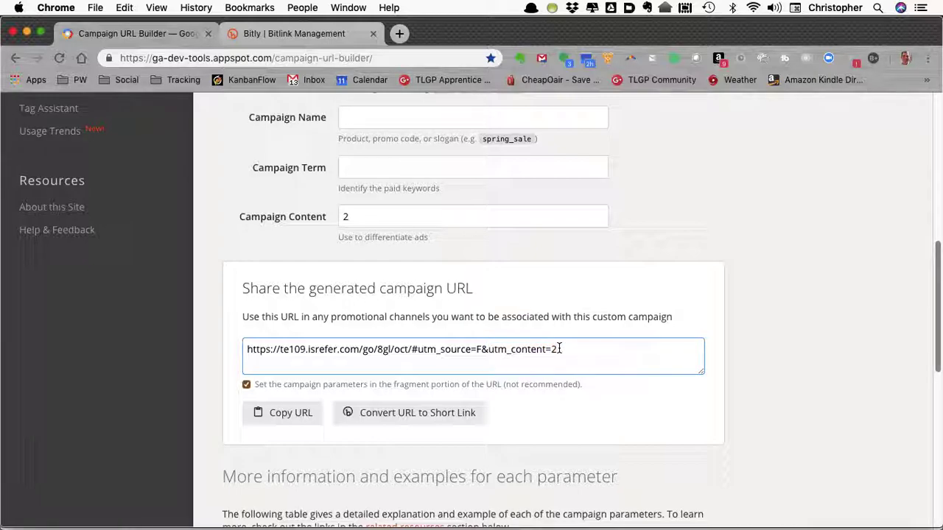
Step: Convert the generated campaign URL to a short link and copy the short link
left_click(416, 415)
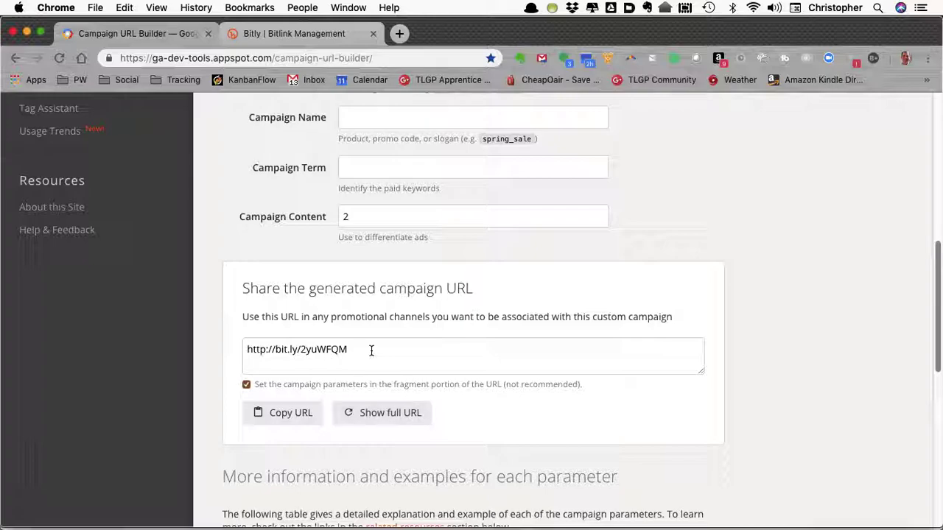
left_click_drag(372, 351, 239, 351)
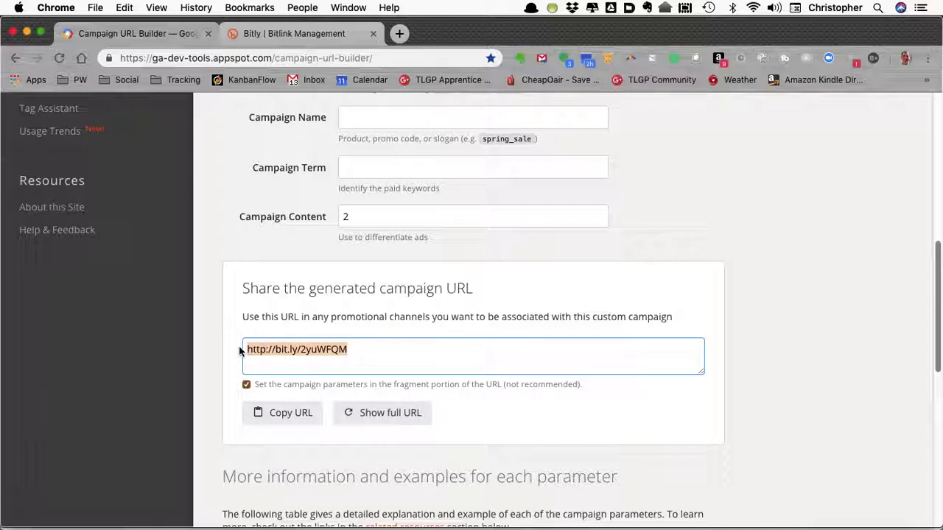
key("super+c")
Step: Open an empty browser tab and check the Bitly bitlinks page before returning to the Campaign URL Builder
key("super+t")
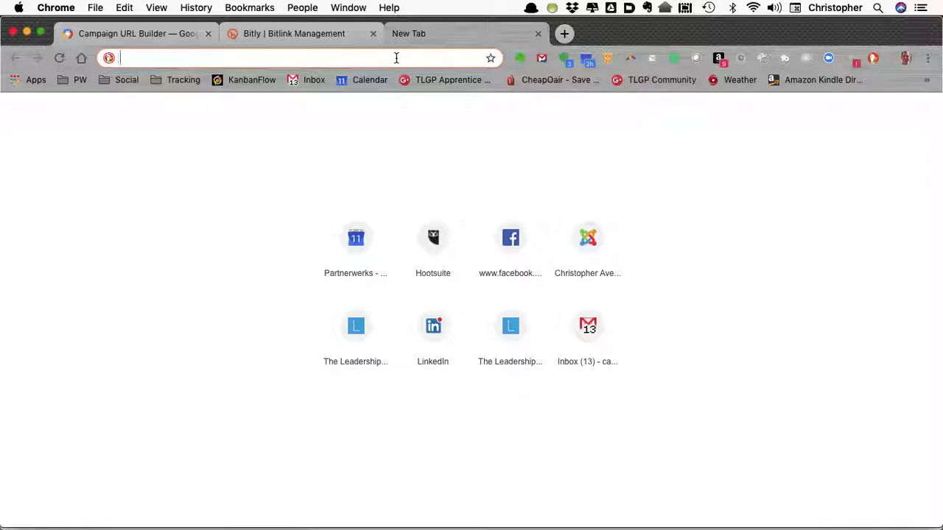
left_click(335, 34)
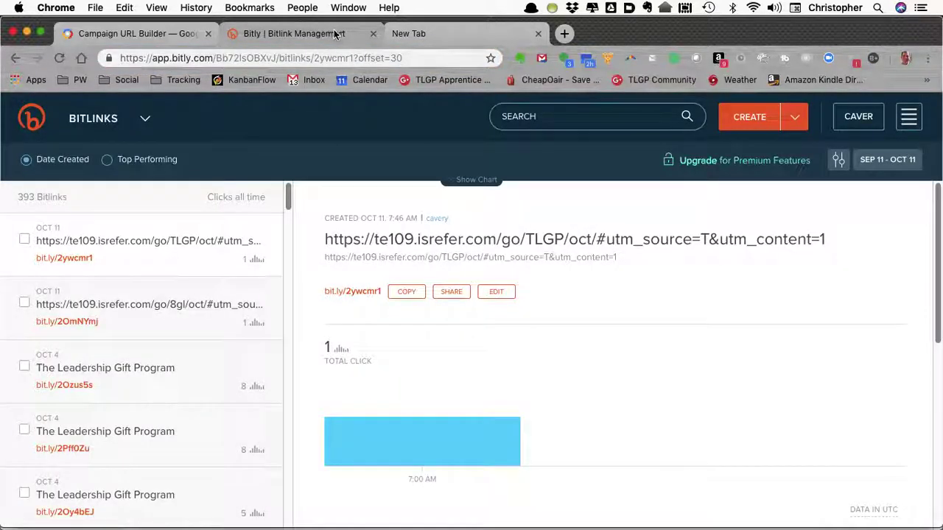
left_click(143, 33)
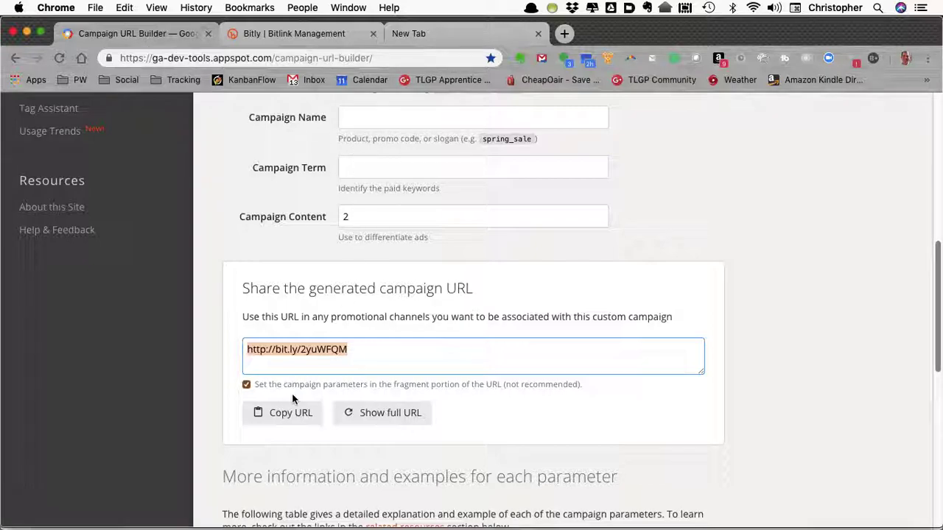
left_click(280, 413)
scroll(470, 309, "up", 3)
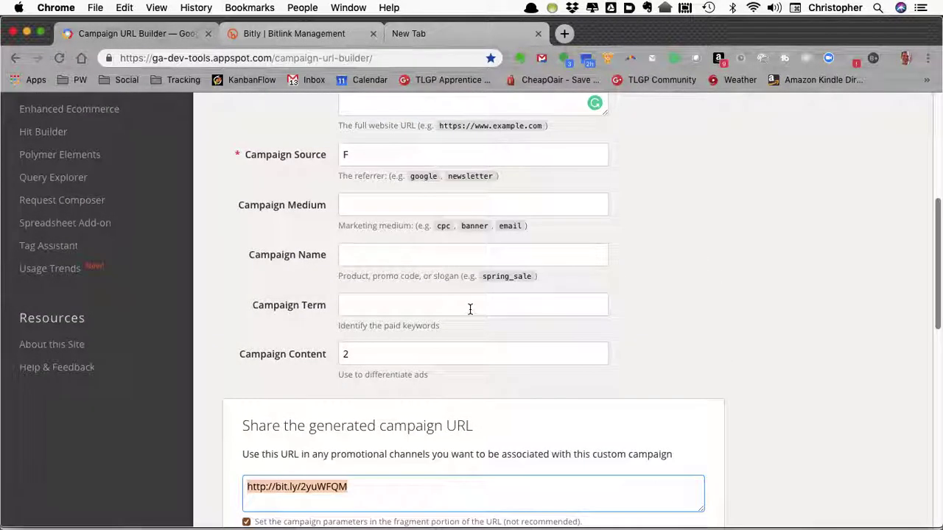
scroll(469, 308, "down", 3)
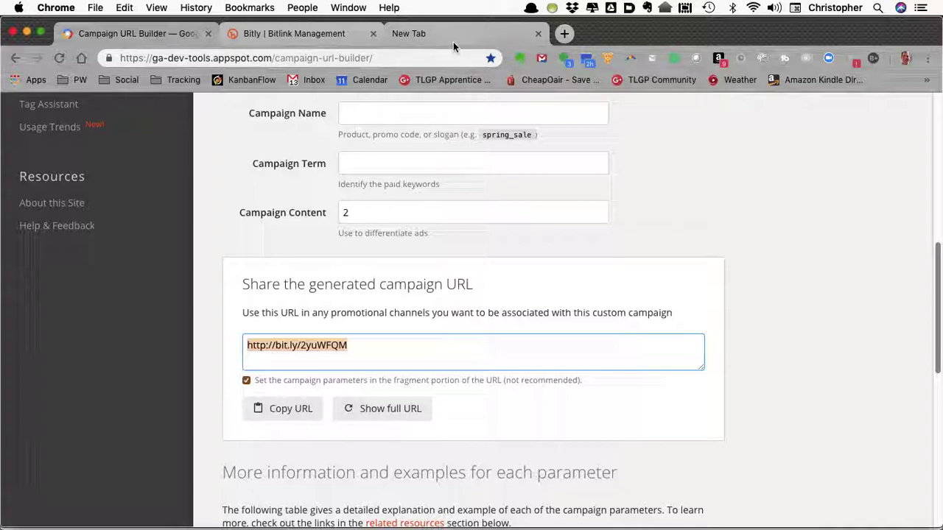
left_click(453, 45)
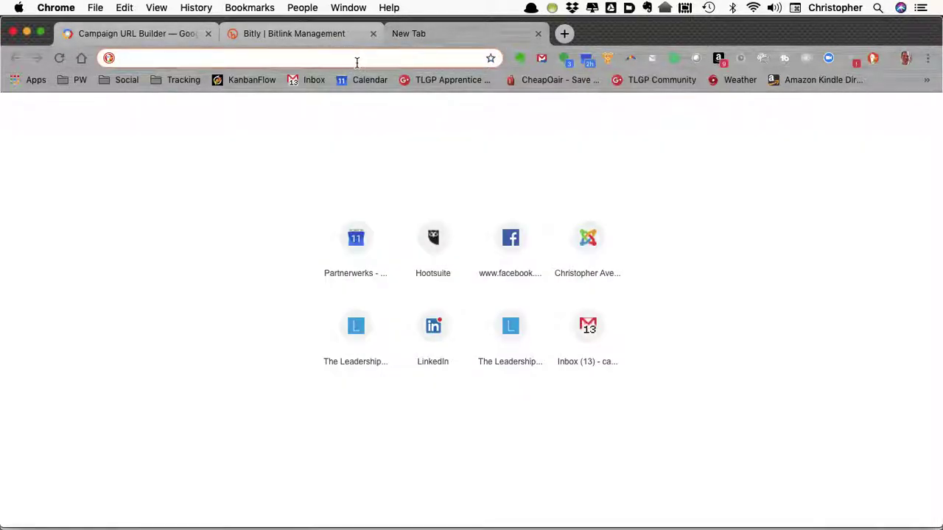
key("super+v")
key("Return")
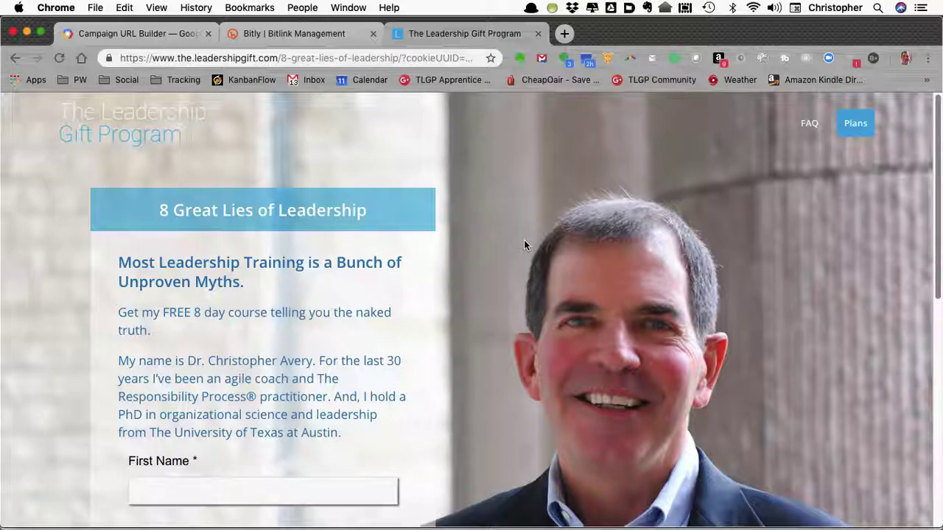
left_click(121, 58)
key("BackSpace")
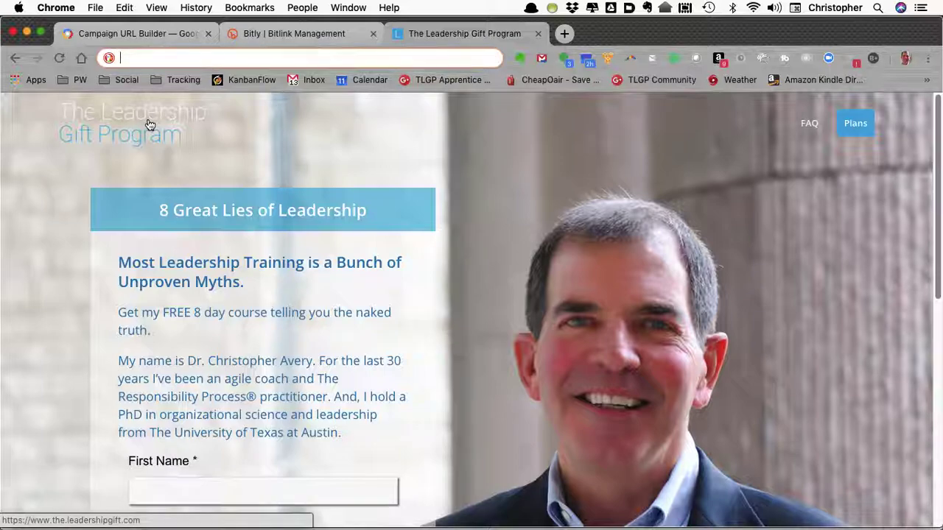
key("super+v")
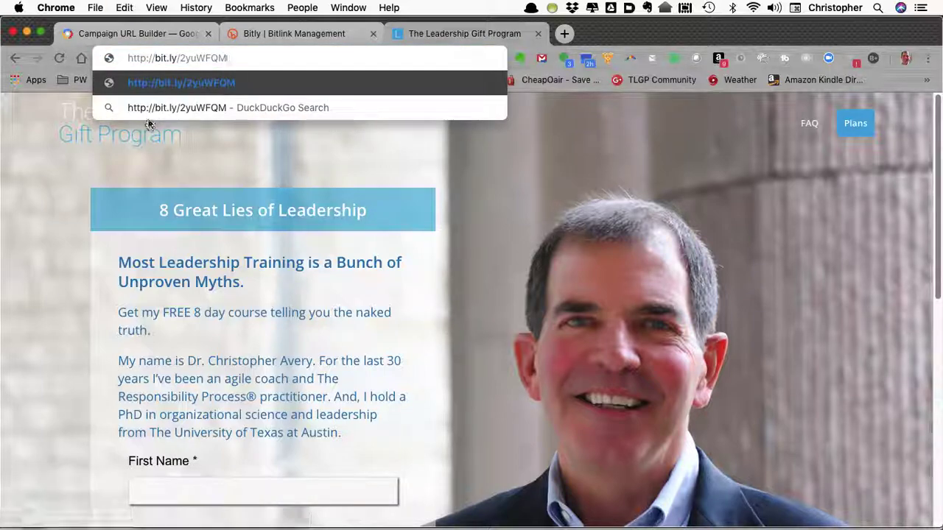
key("Return")
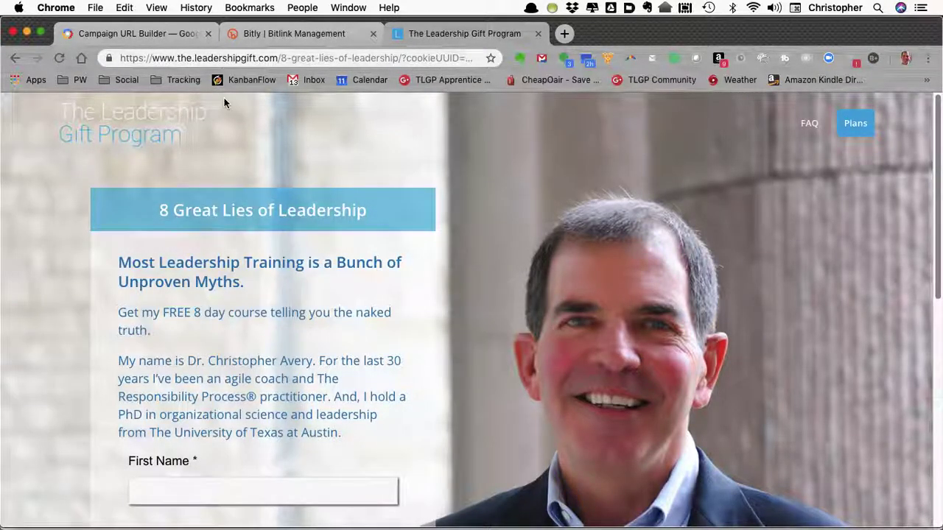
Step: Reload the Bitly bitlinks page and open the details of the newest link, bit.ly/2yuWFQM
left_click(287, 37)
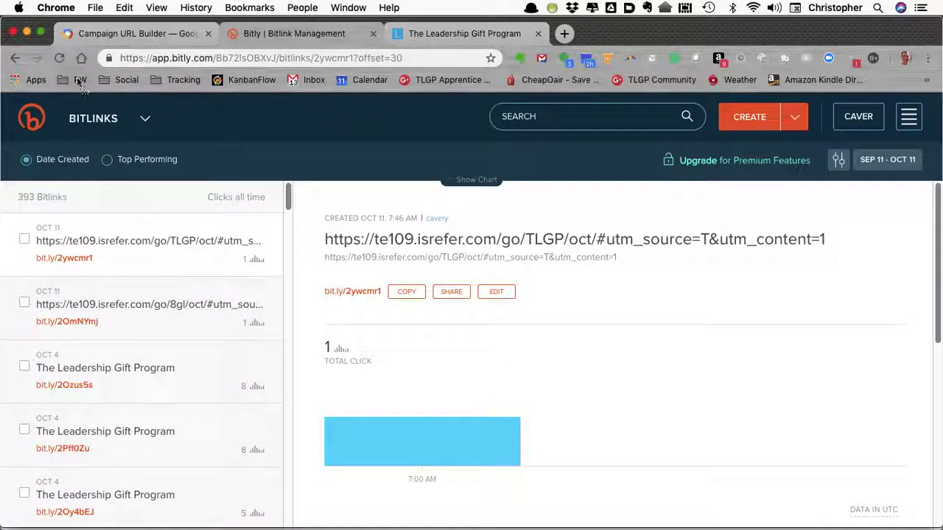
left_click(59, 58)
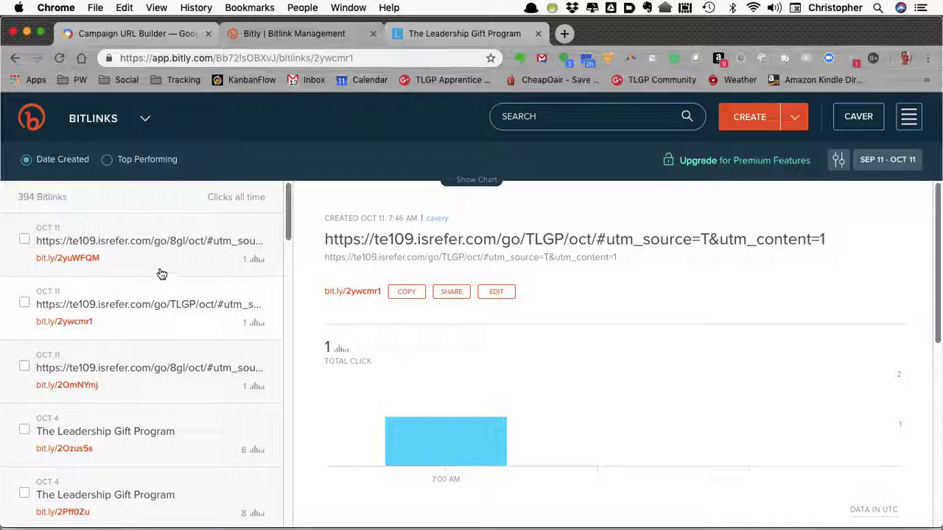
left_click(153, 243)
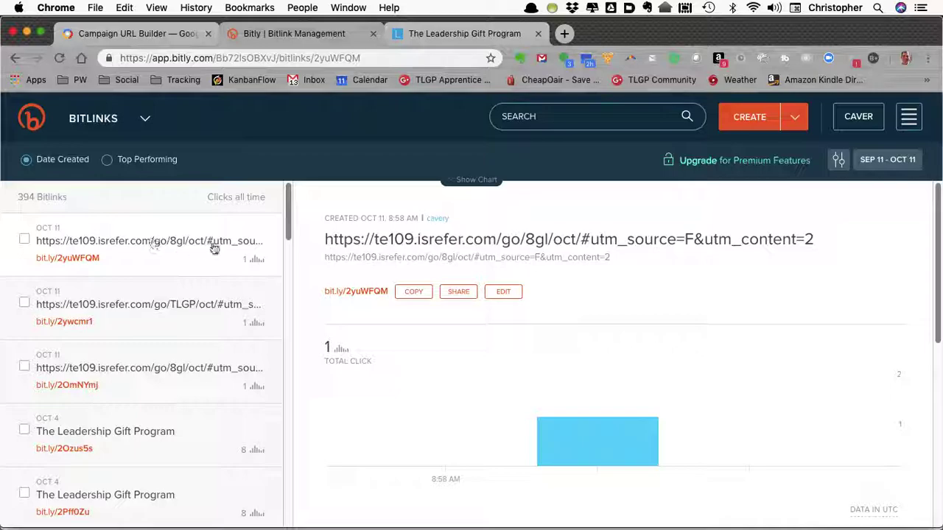
Step: Examine the bitlink's utm_source and utm_content values, then review its click chart, referrers and locations
double_click(691, 239)
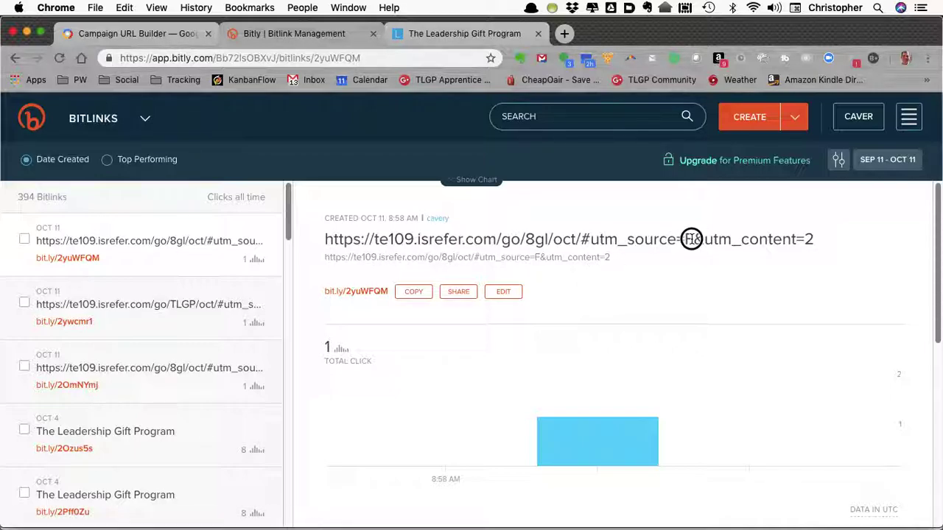
double_click(810, 240)
scroll(376, 364, "down", 5)
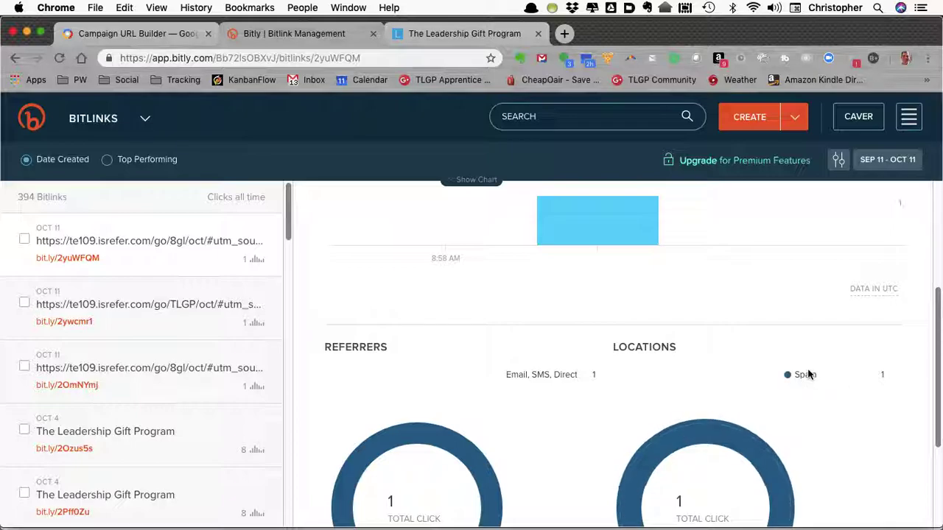
scroll(747, 384, "down", 1)
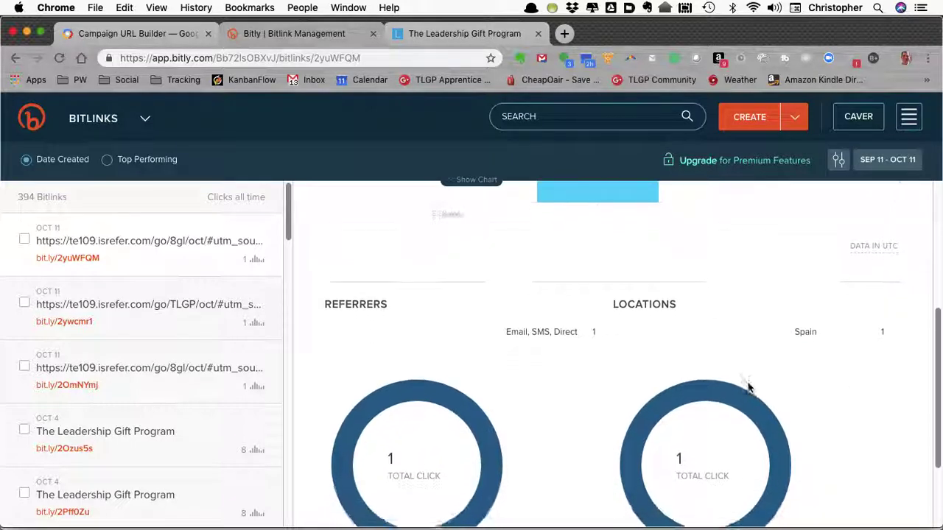
scroll(748, 386, "down", 3)
scroll(747, 386, "up", 9)
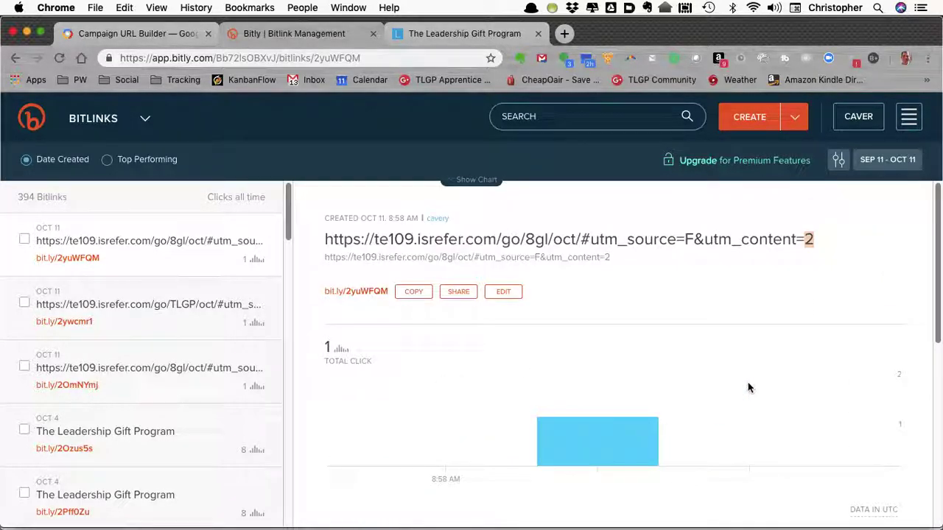